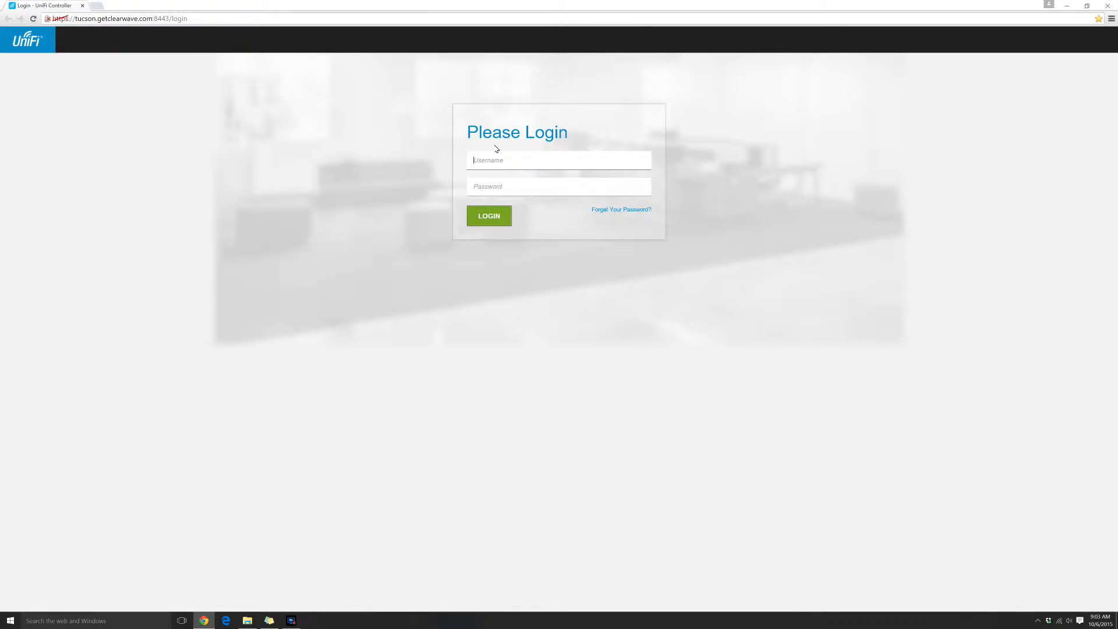
Log in to the controller with the account username and password
key(Tab)
text(p******)
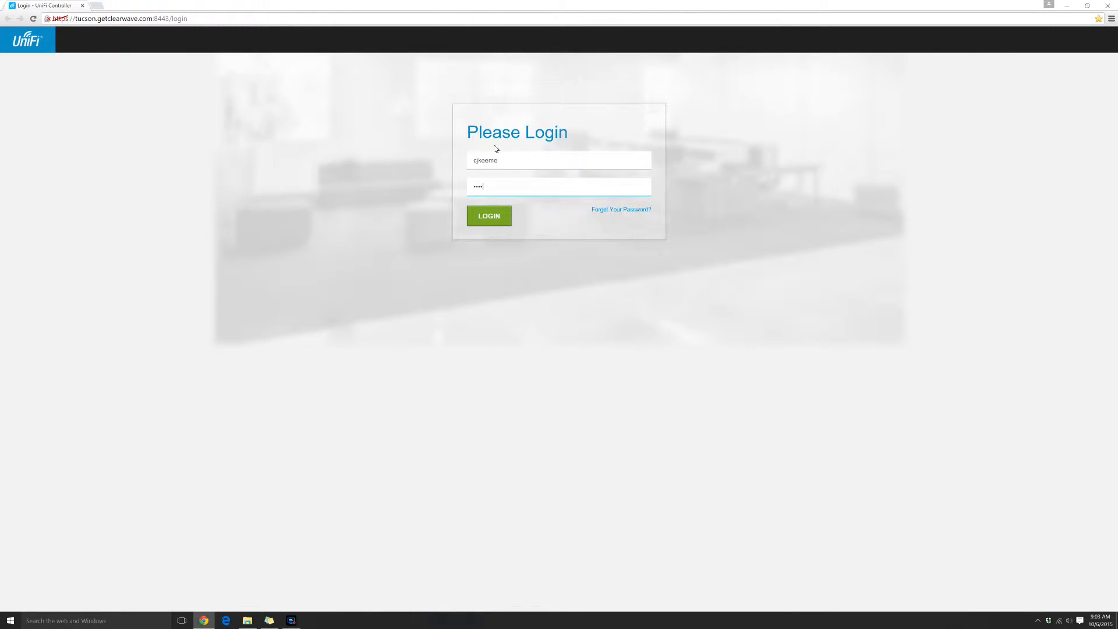
key(Return)
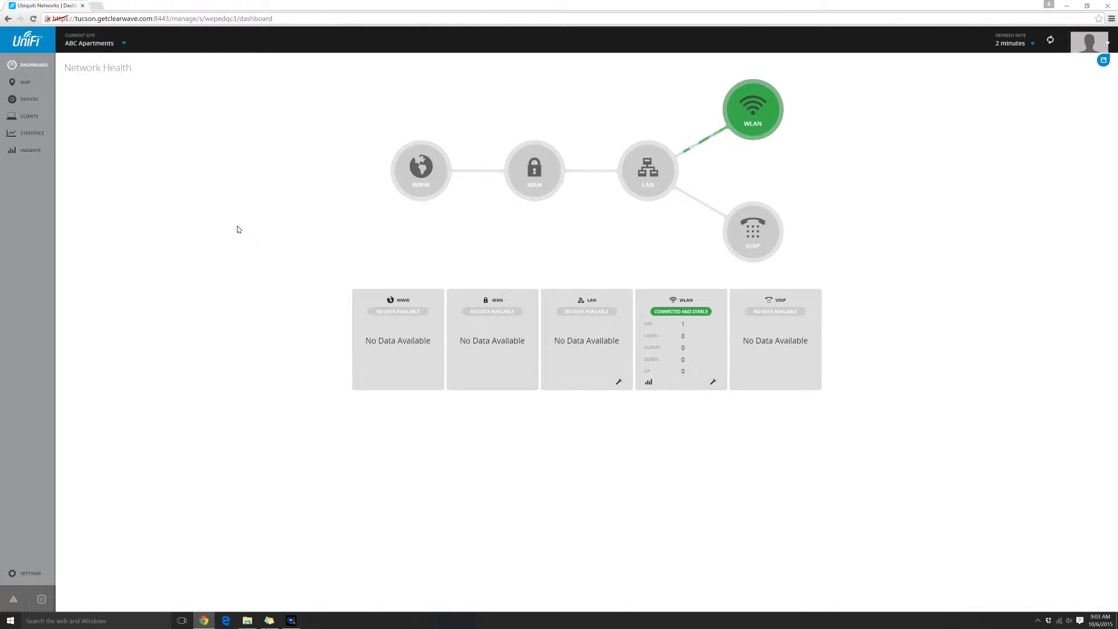
Enable the guest portal in the site's Guest Control settings and set its authentication to Hotspot
click(36, 571)
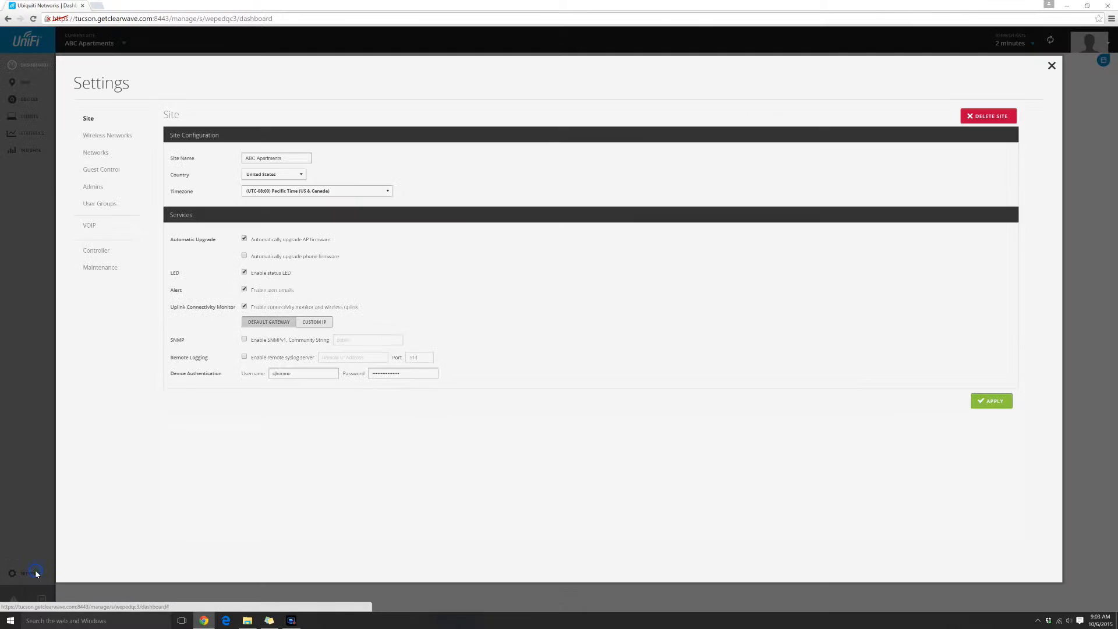
click(107, 138)
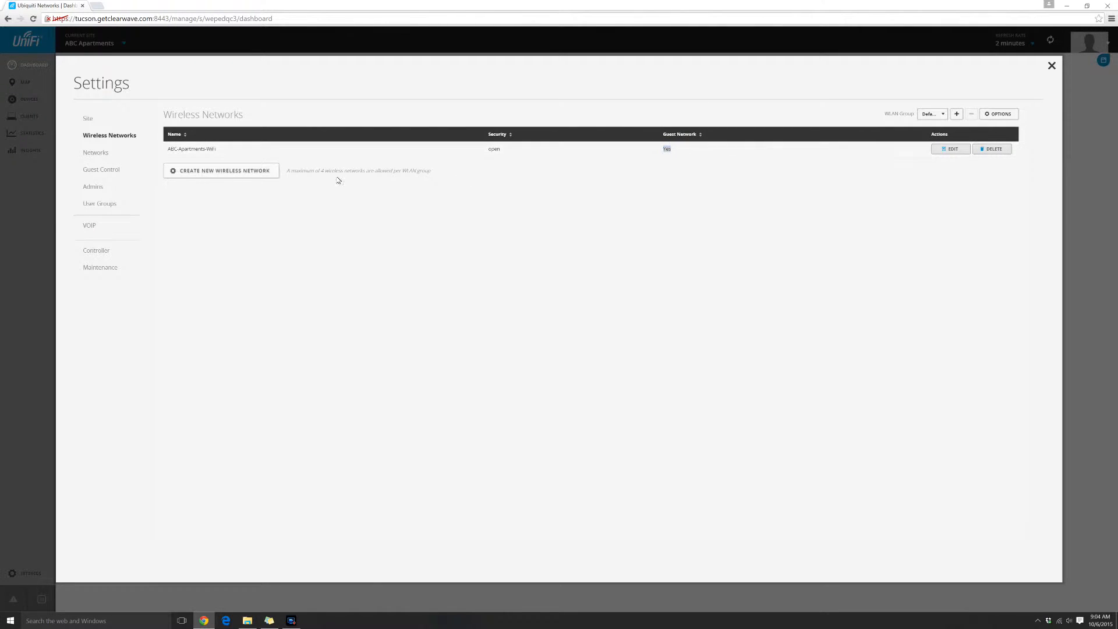
click(86, 171)
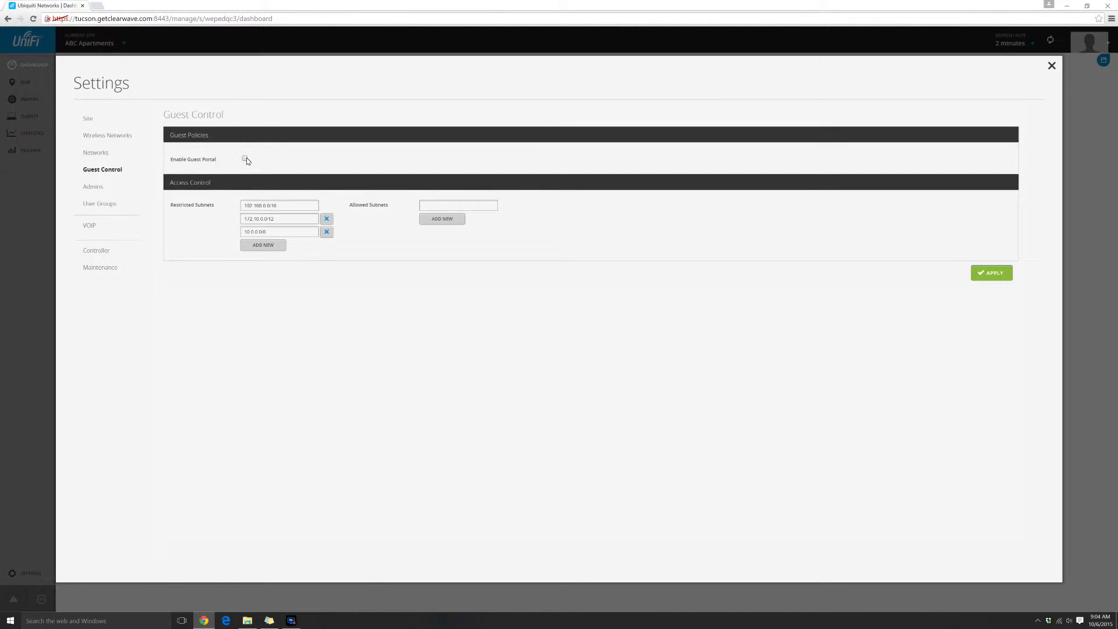
click(246, 159)
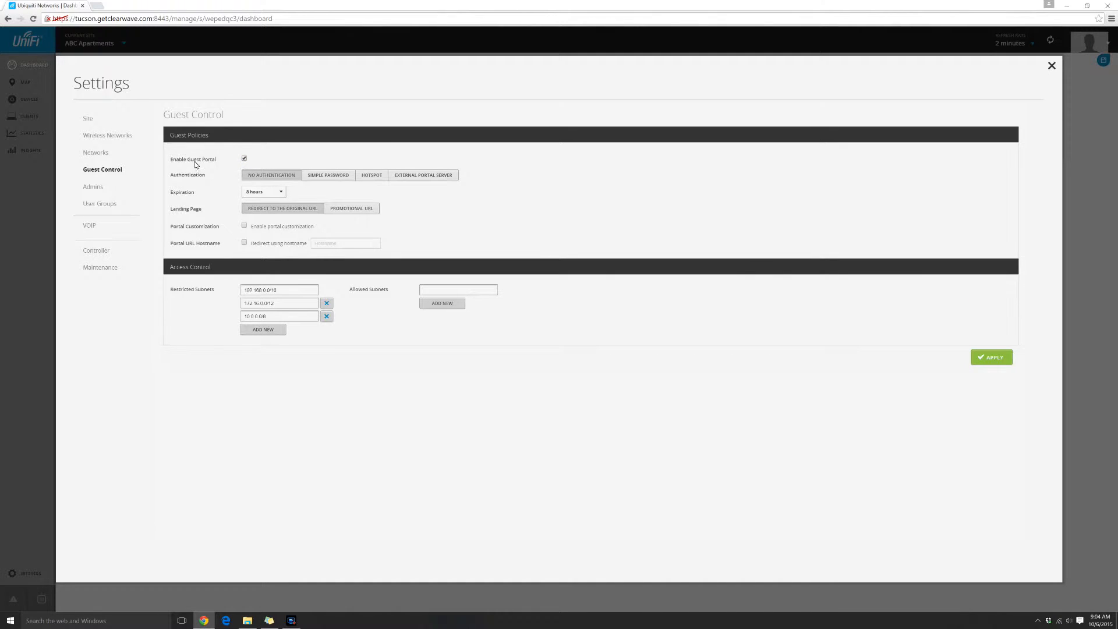
click(370, 176)
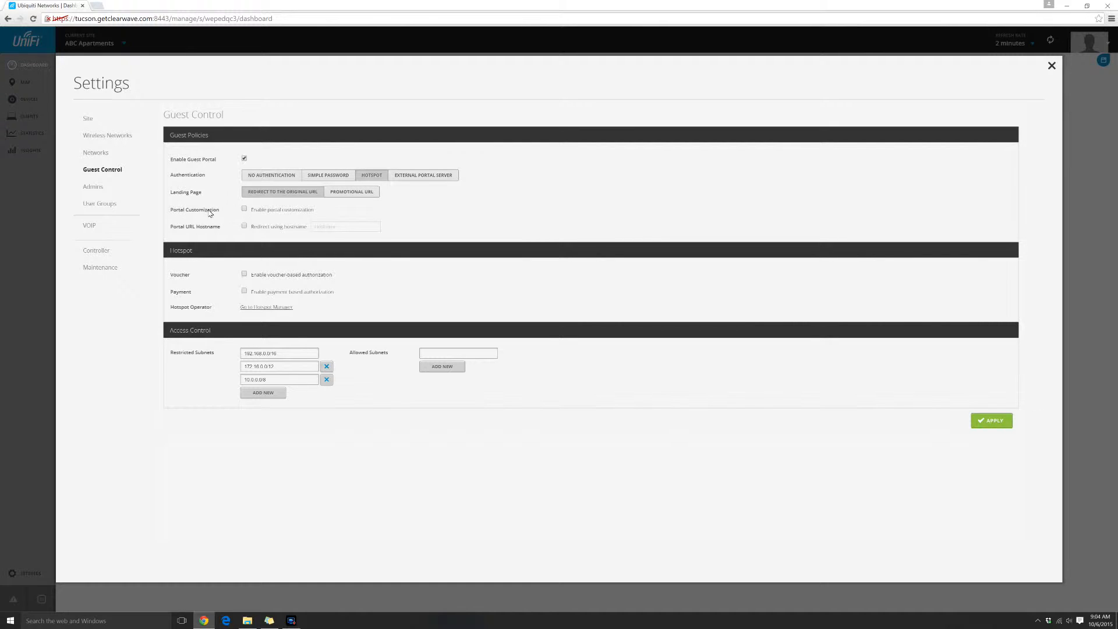
Enable portal customization and redirect the guest portal using the hostname tucson.getclearwave.com
click(244, 211)
click(244, 225)
click(316, 227)
text(tucsopn.getclearwave.com)
click(429, 247)
Enable voucher-based authorization for the hotspot and apply the guest control settings
click(244, 274)
click(972, 420)
drag(313, 227, 374, 232)
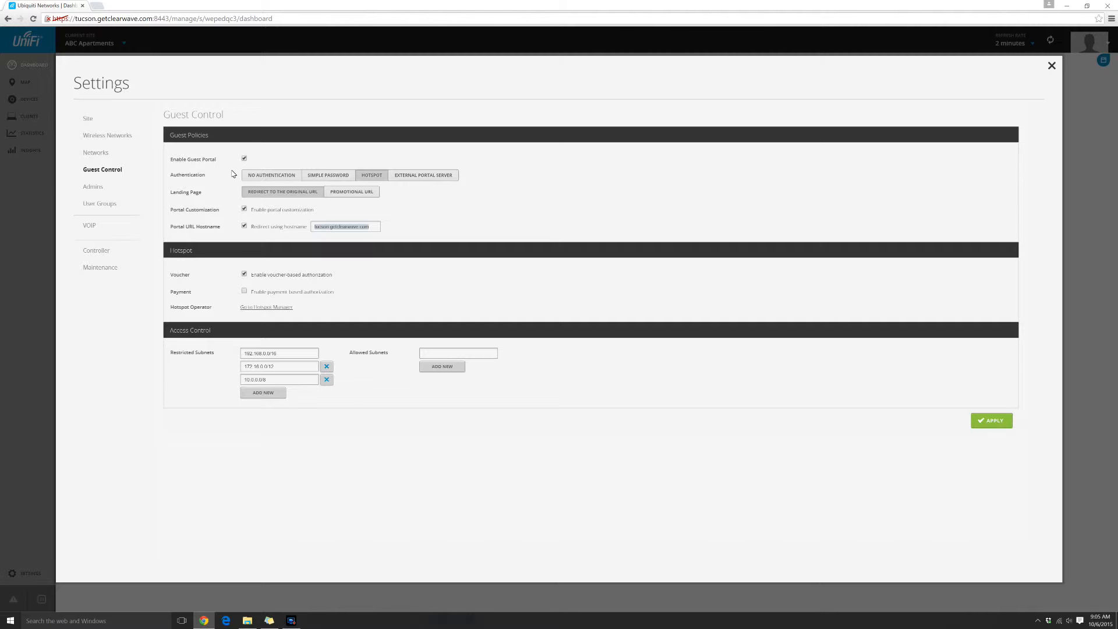
Go to the vouchers in the Hotspot Manager and start creating a new batch
click(260, 308)
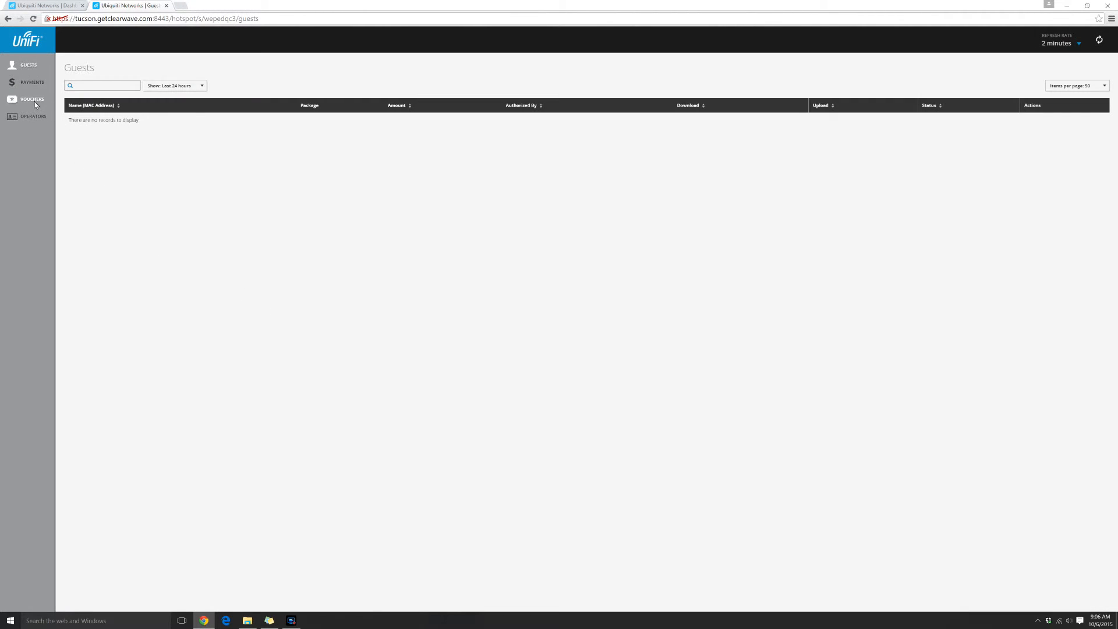
click(34, 101)
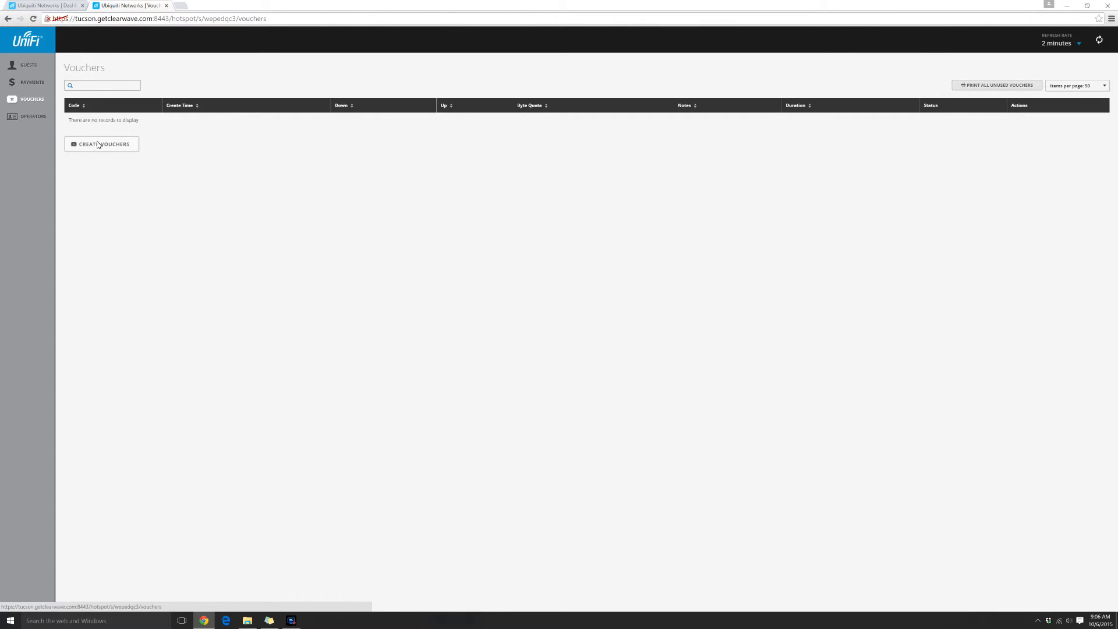
click(97, 144)
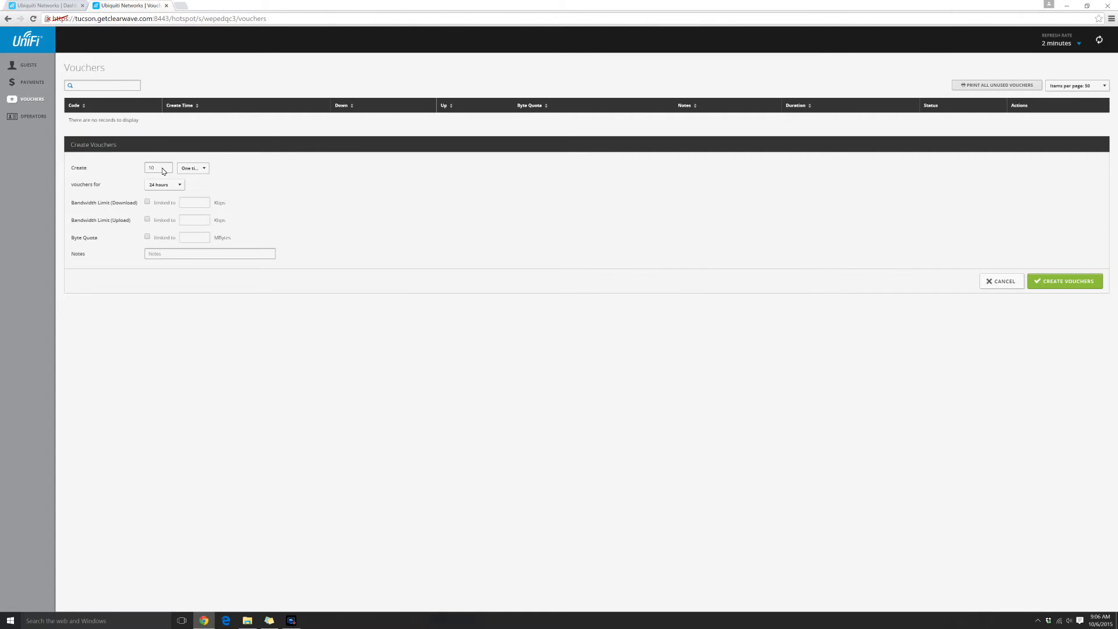
click(184, 169)
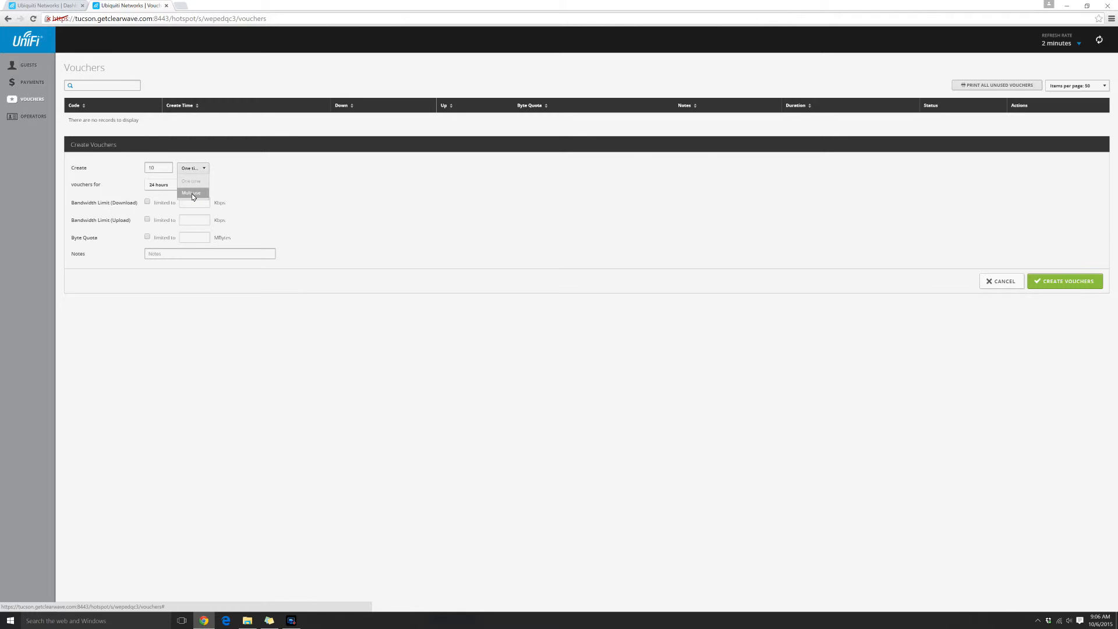
click(237, 182)
click(154, 168)
double_click(153, 168)
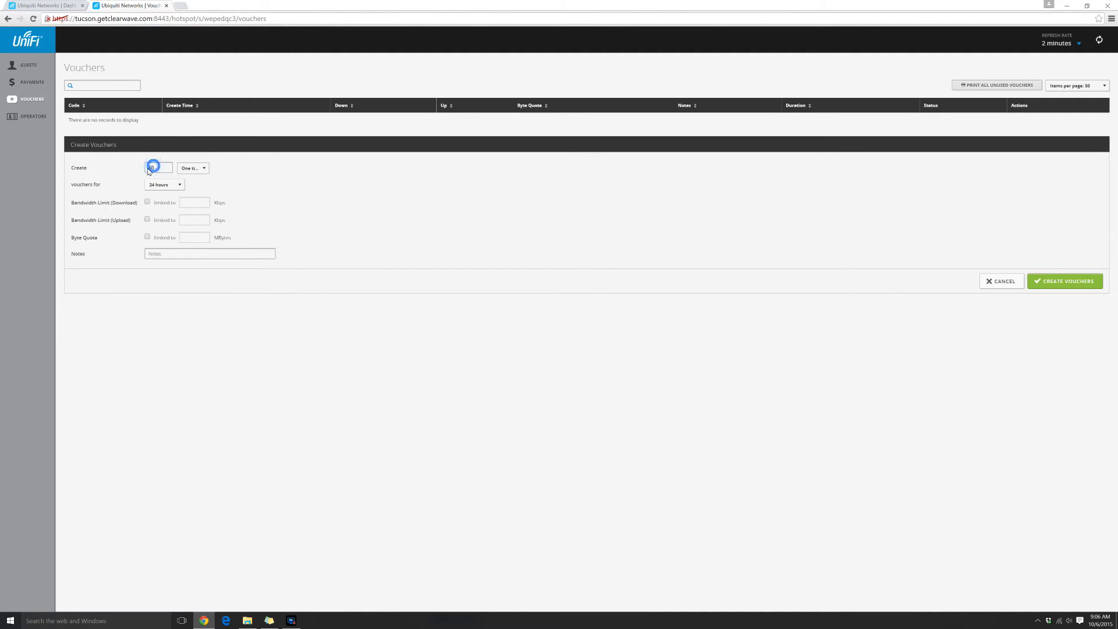
click(165, 171)
click(192, 168)
click(230, 175)
Set the vouchers' validity to a user-defined duration of 365 days
click(178, 187)
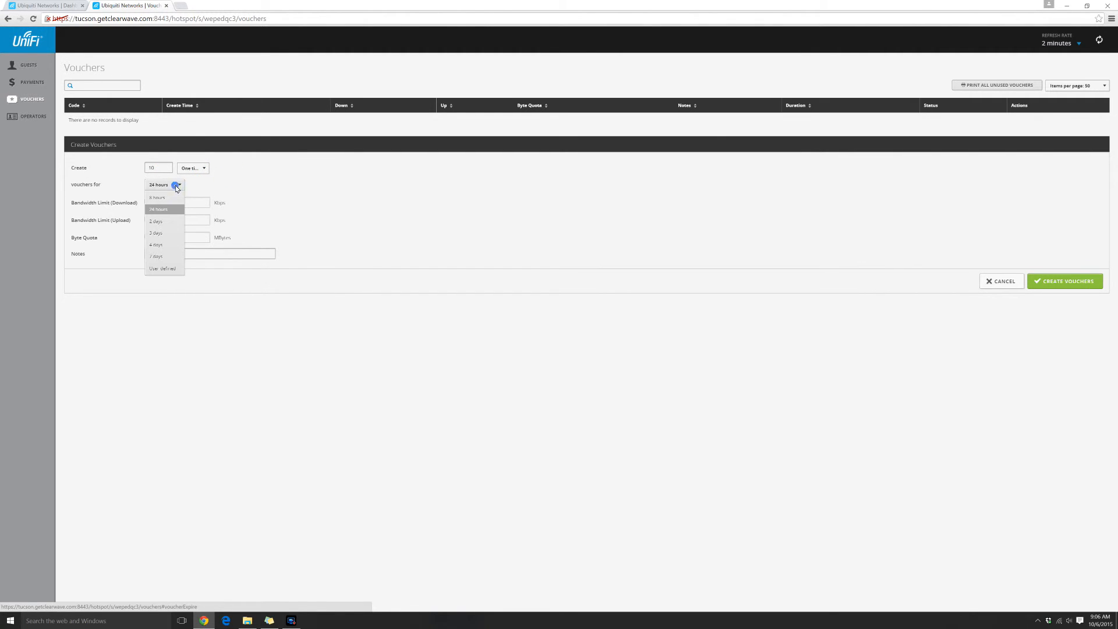
click(175, 267)
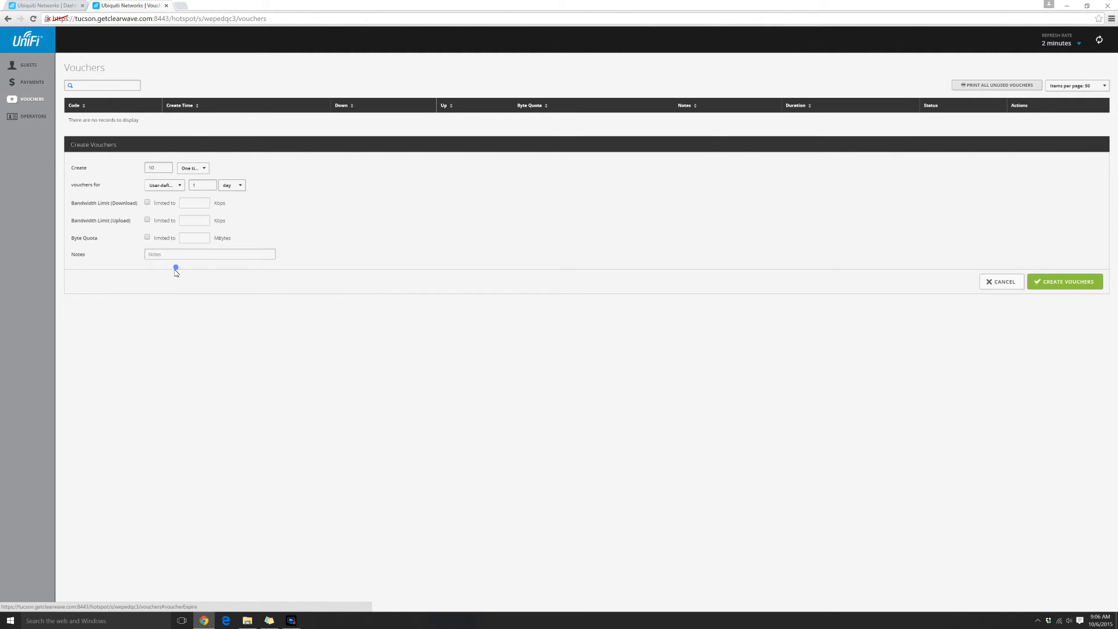
double_click(199, 186)
text(365)
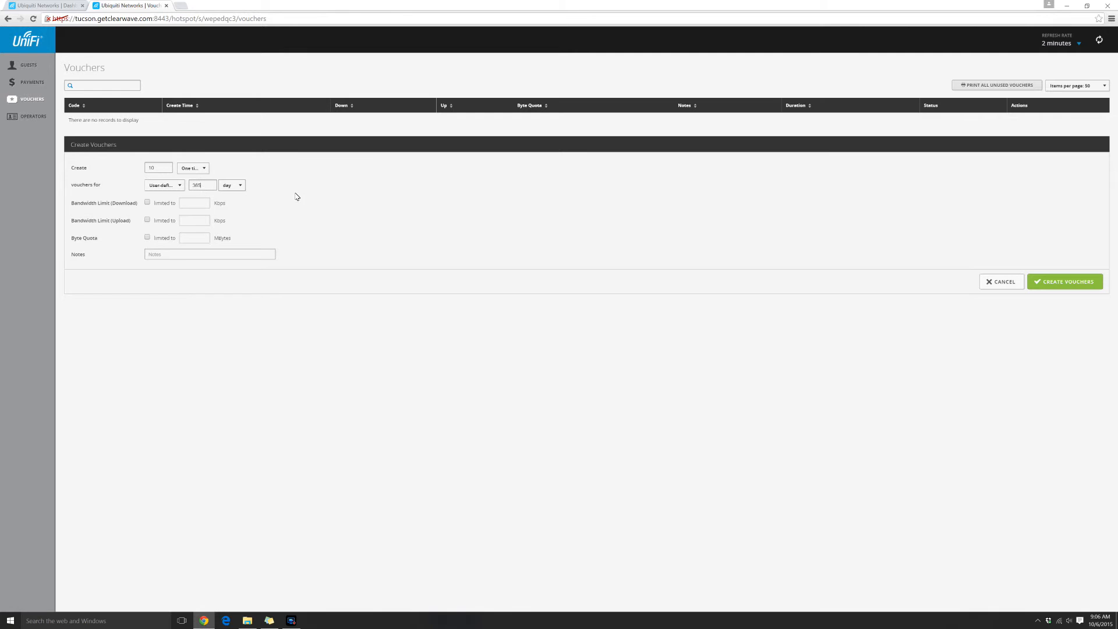
Limit the vouchers' bandwidth to 7500 Kbps download and 1500 Kbps upload
click(148, 203)
click(147, 220)
click(197, 203)
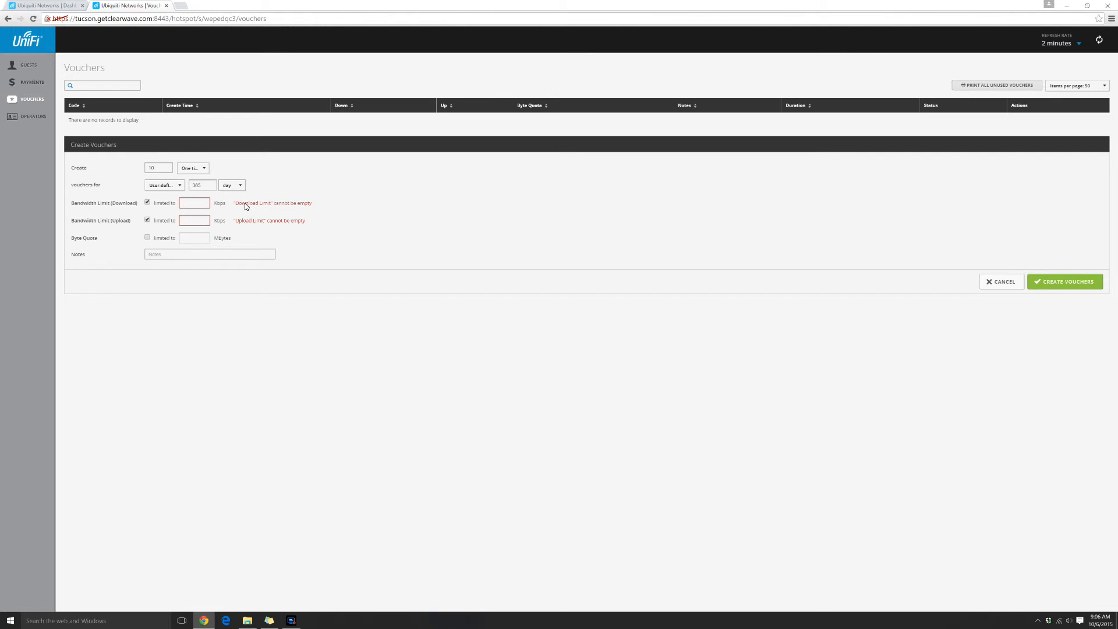
text(7500)
key(Tab)
key(Tab)
text(1500)
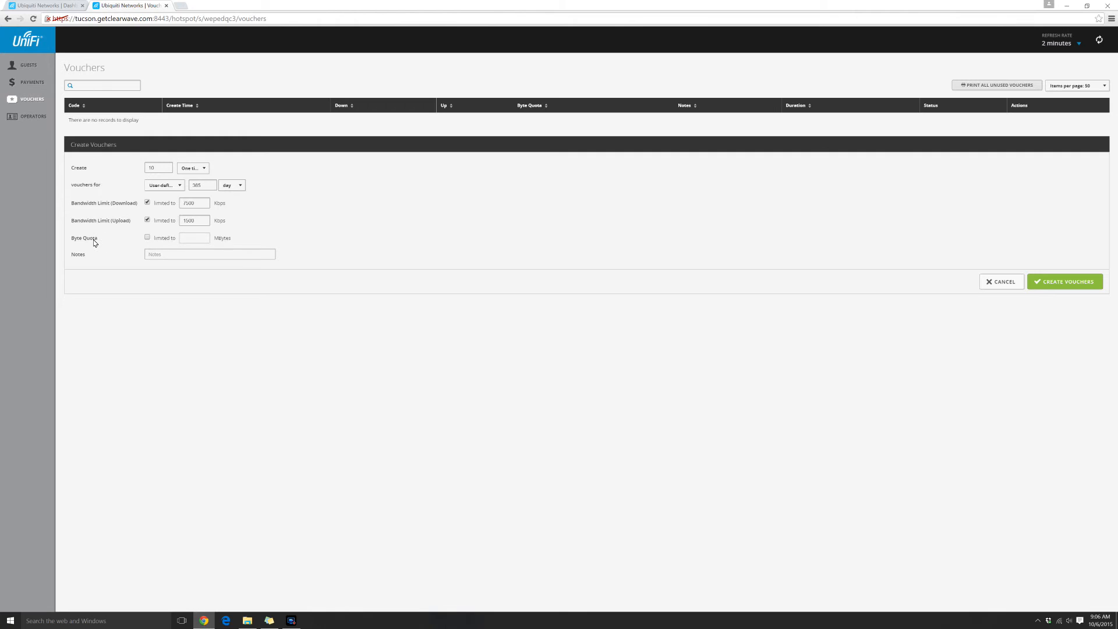
Add the note "7x1 Codes" and create the batch of 10 one-time vouchers
click(176, 257)
text(7)
text(x1 Codes)
click(1086, 283)
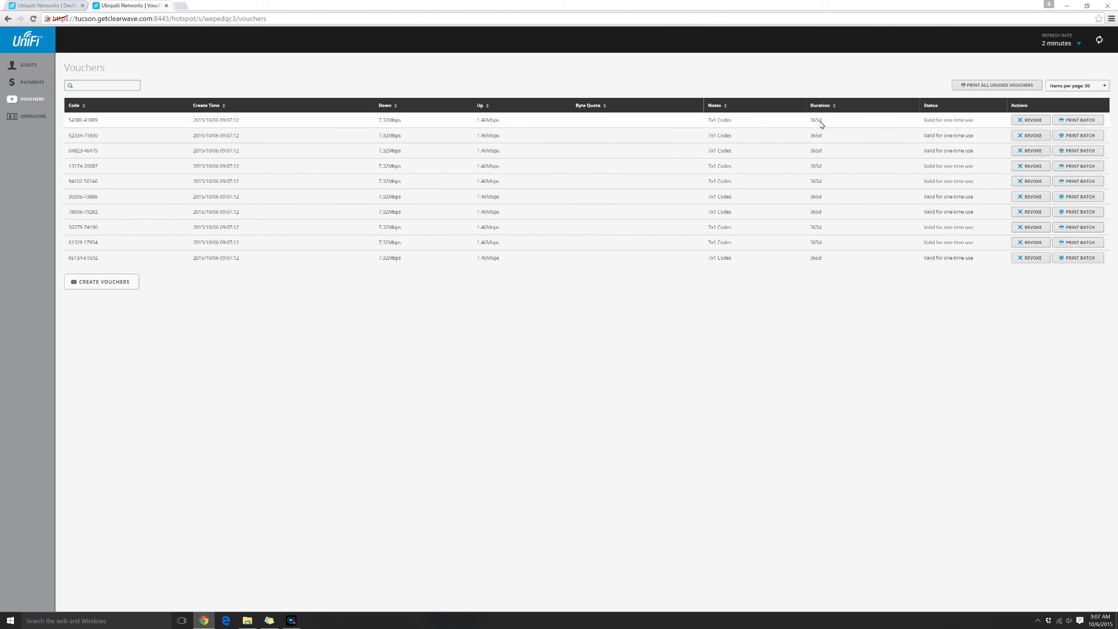
Review the code, duration and status of the first voucher in the list
drag(108, 120, 66, 121)
click(674, 259)
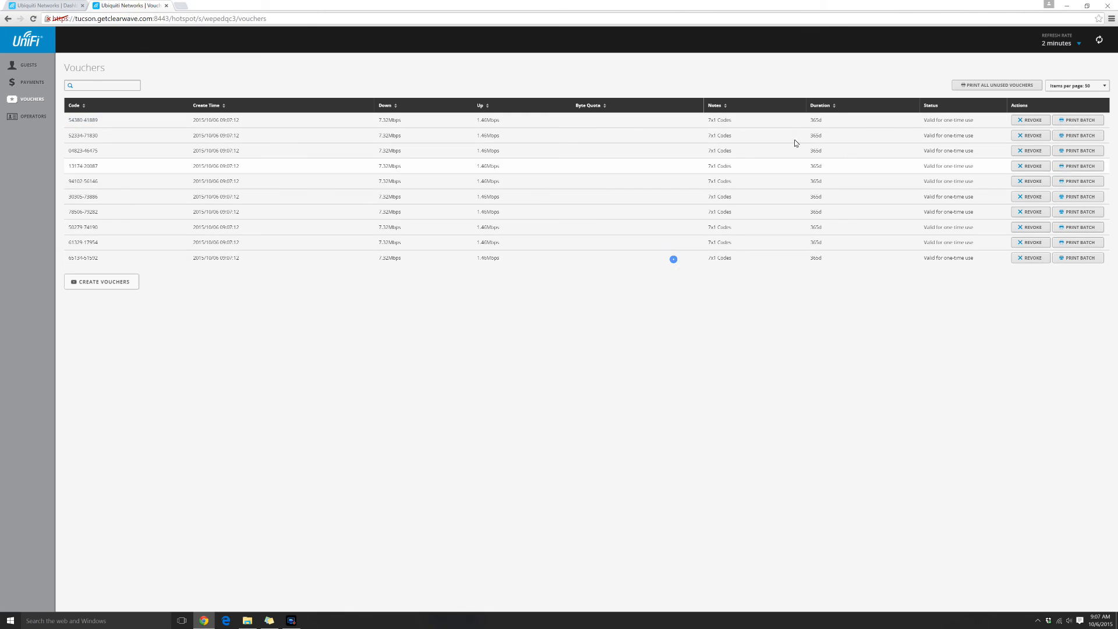
drag(825, 118, 809, 121)
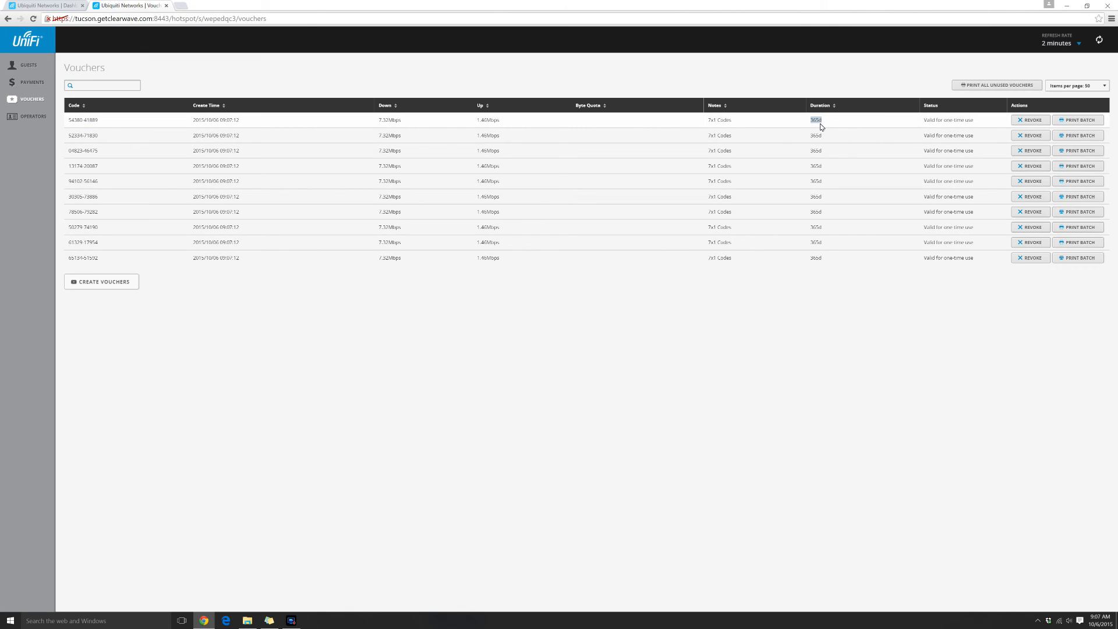
drag(922, 121, 976, 123)
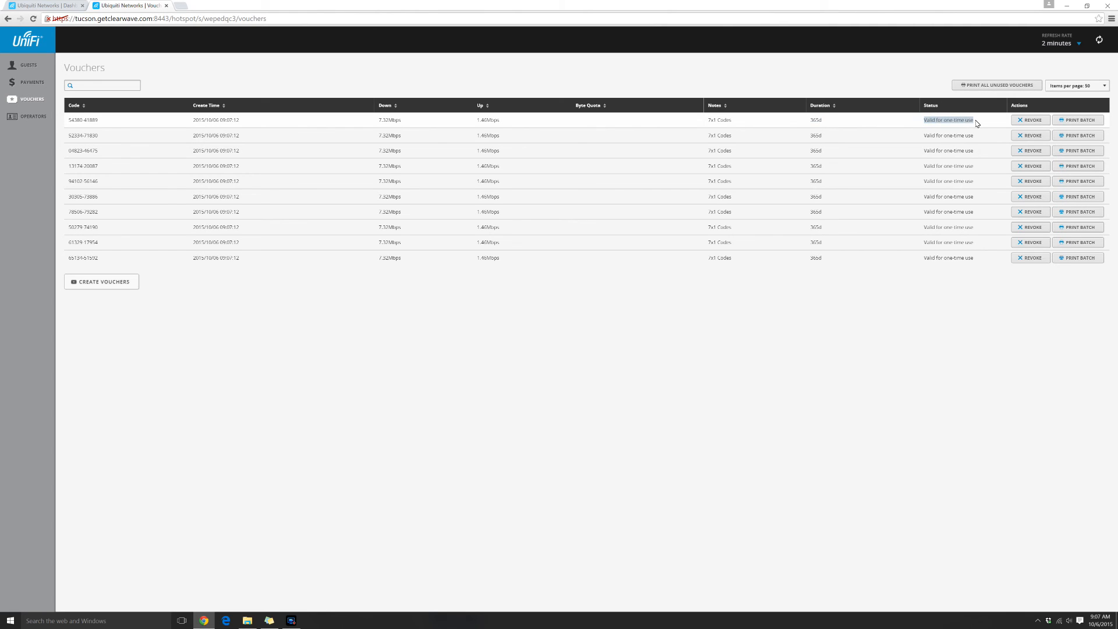